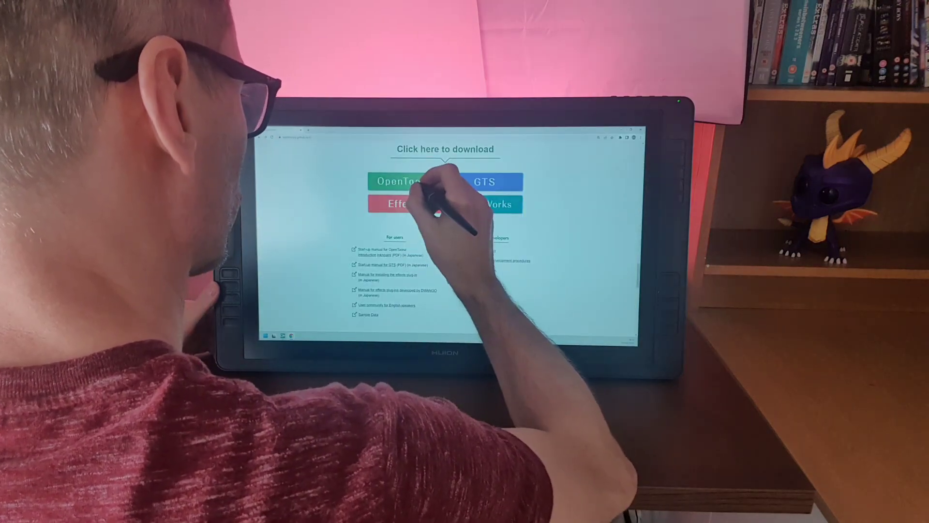
Request the OpenToonz download for Windows after scrolling through the Terms of Use
click(418, 182)
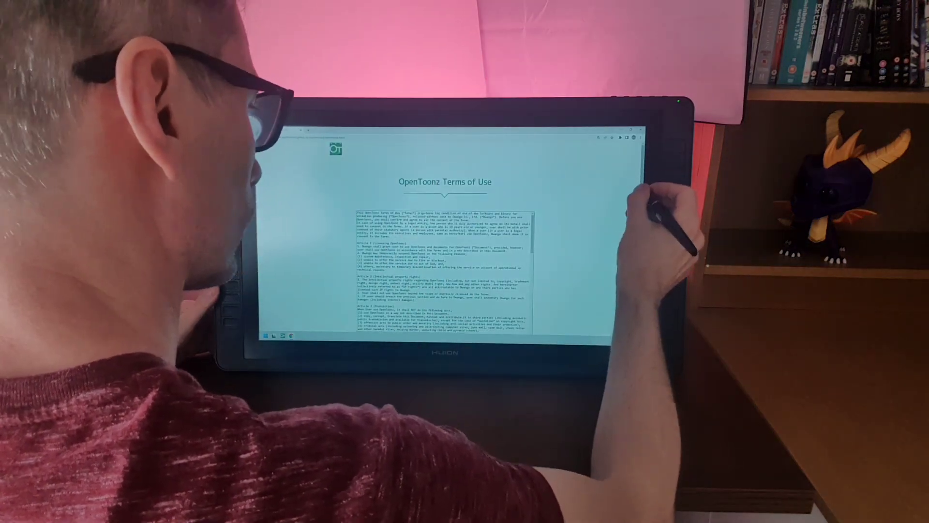
drag(643, 208, 644, 280)
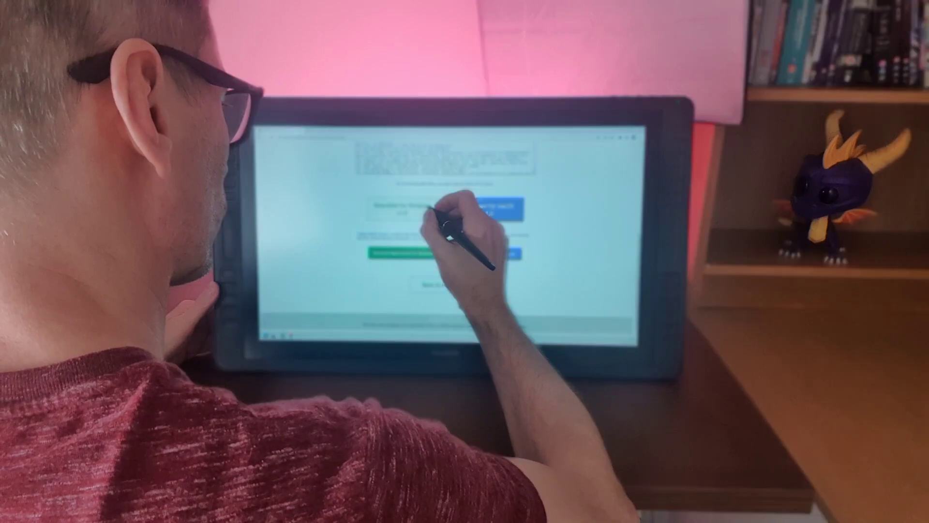
click(426, 209)
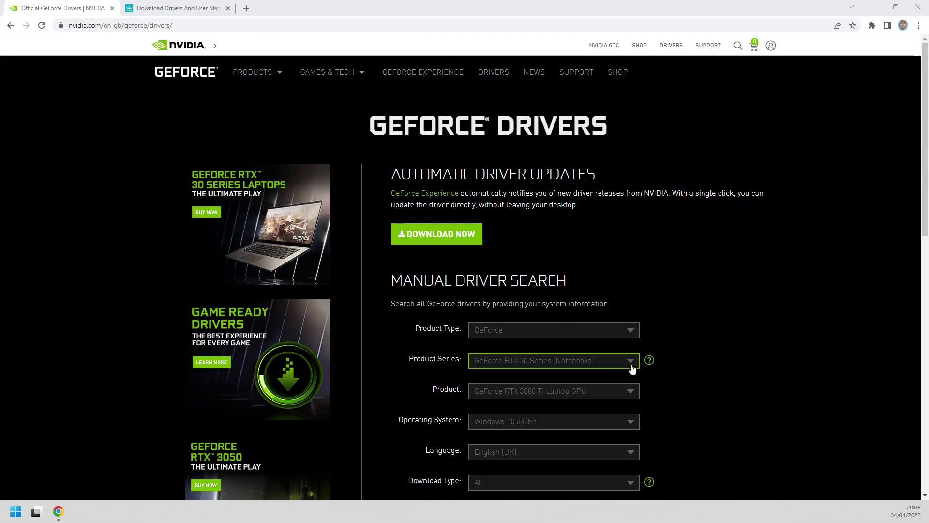
Review the GeForce product series and product lists unchanged, then download the GeForce Experience updater
click(629, 364)
click(650, 398)
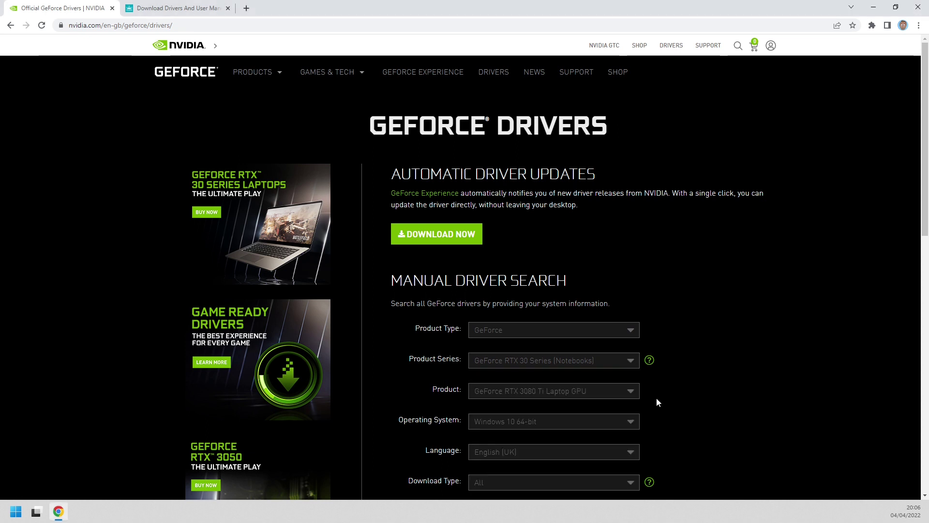
click(632, 394)
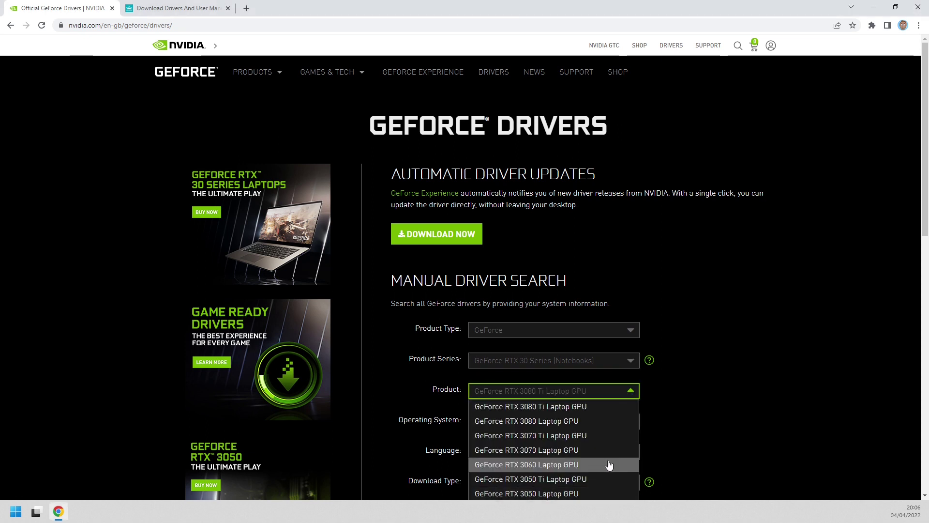
click(716, 418)
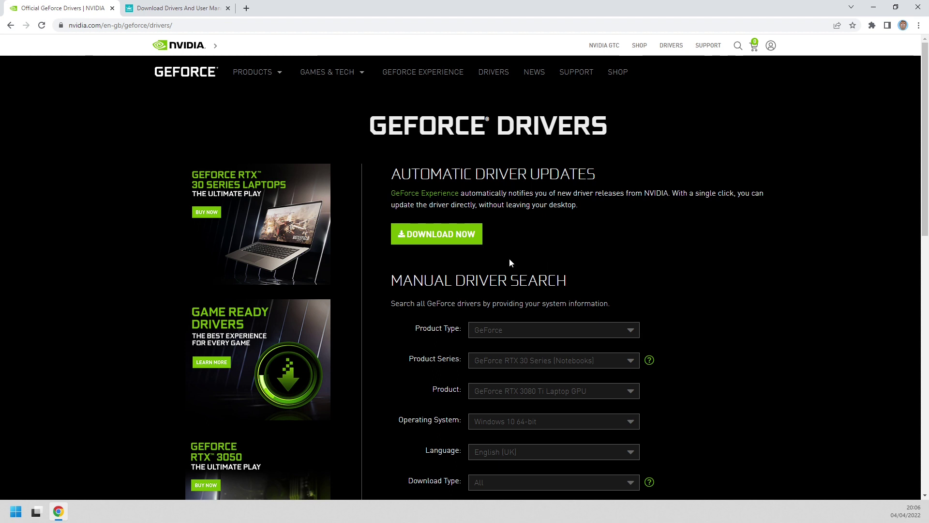
click(444, 239)
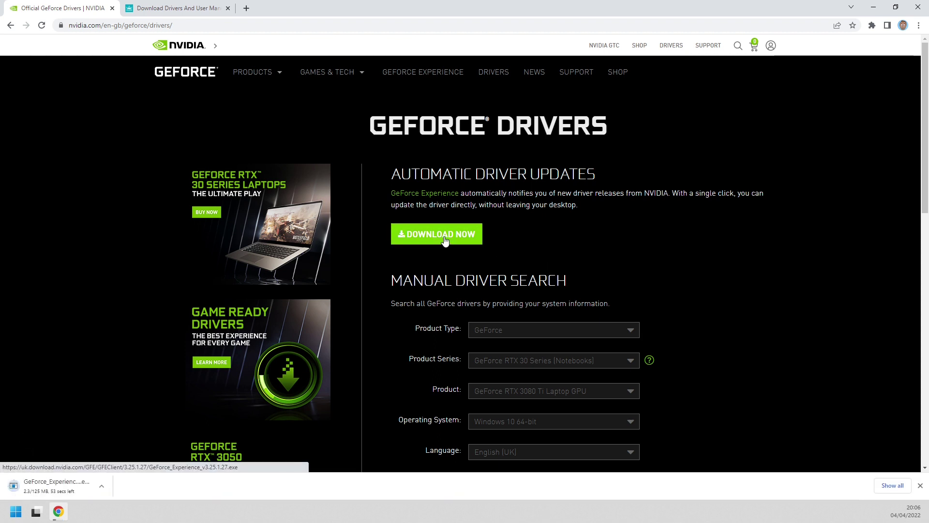
On the Huion driver page, list the Kamvas tablet models in the Product Model dropdown
click(178, 6)
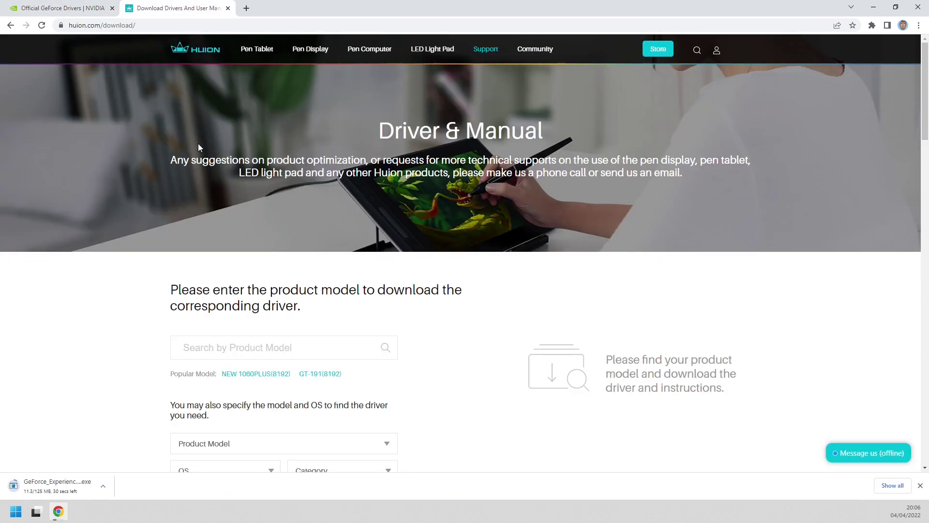
scroll(460, 366, down, 2)
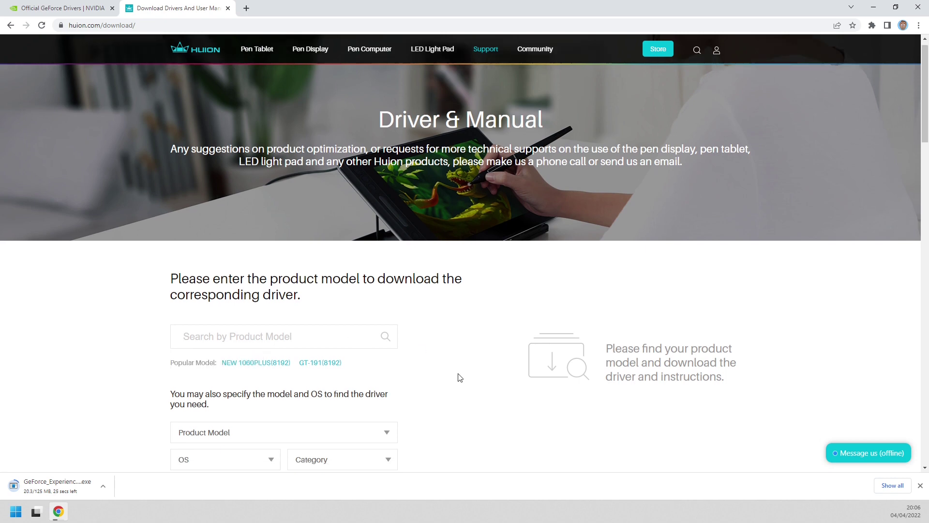
click(384, 349)
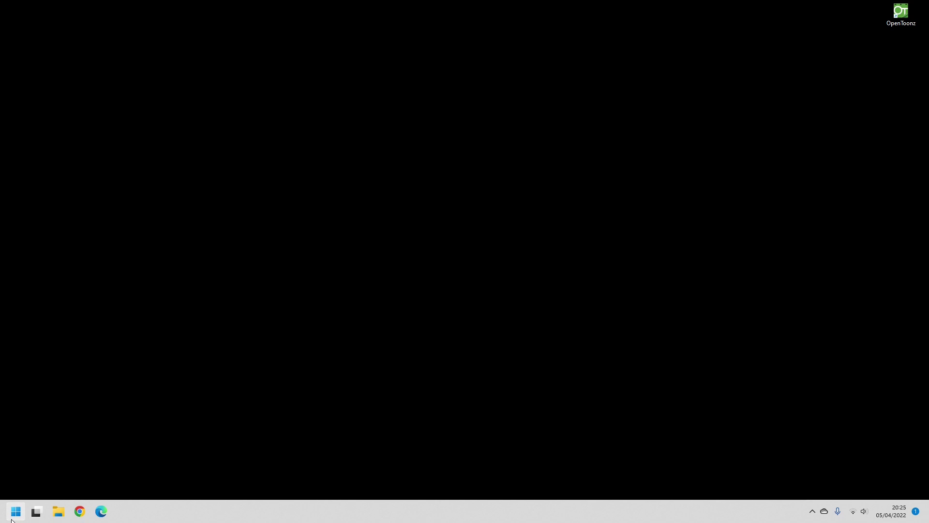
Open Windows graphics settings and add OpenToonz.exe as a custom graphics app
click(15, 512)
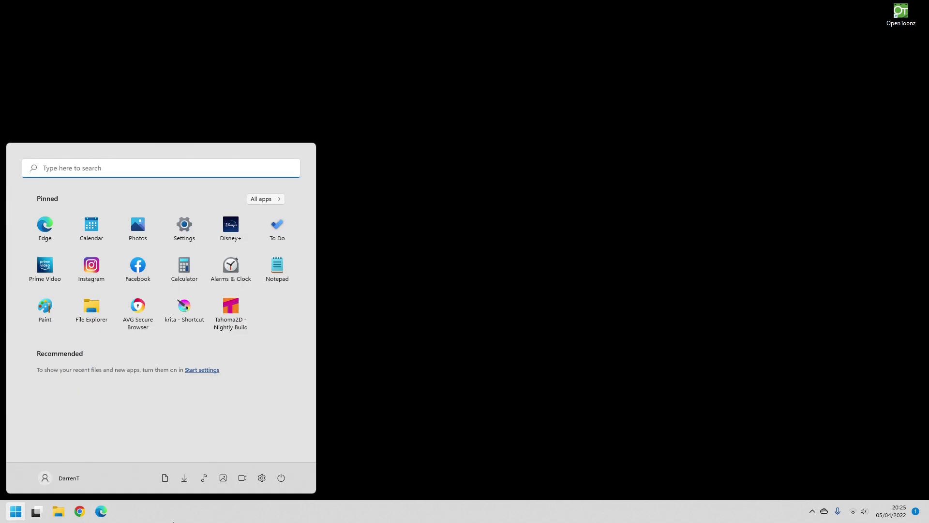
text(graphics)
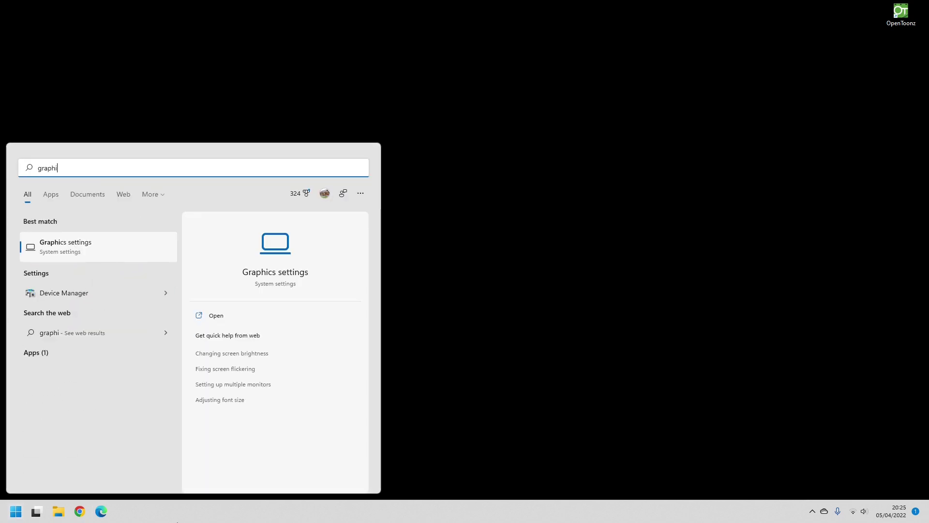
click(113, 243)
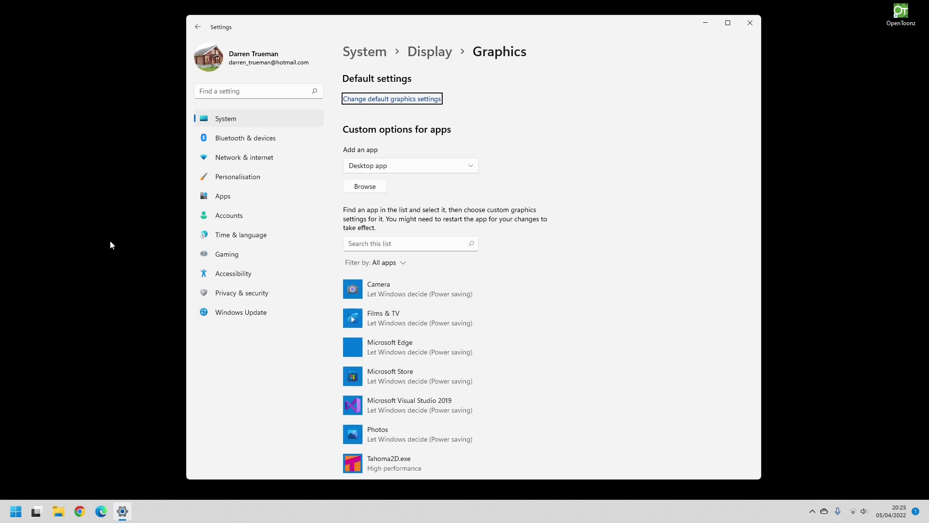
click(370, 189)
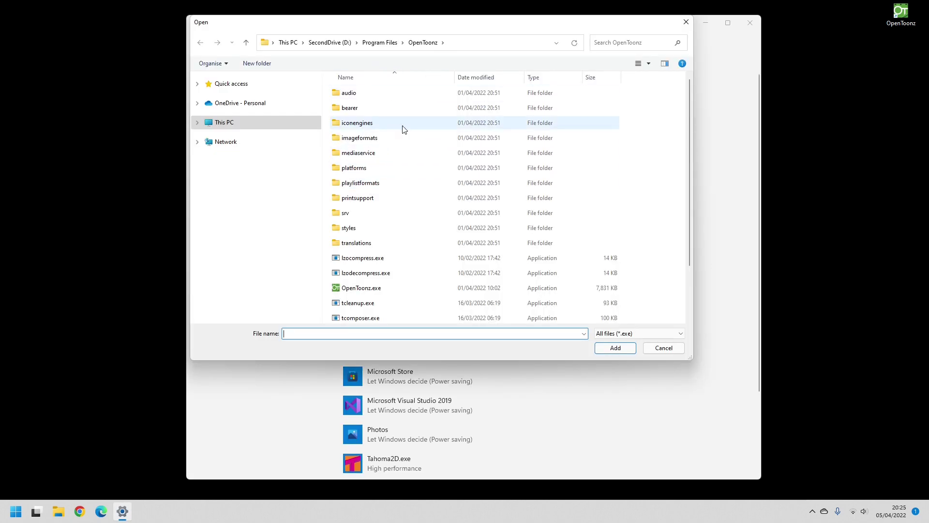
click(353, 290)
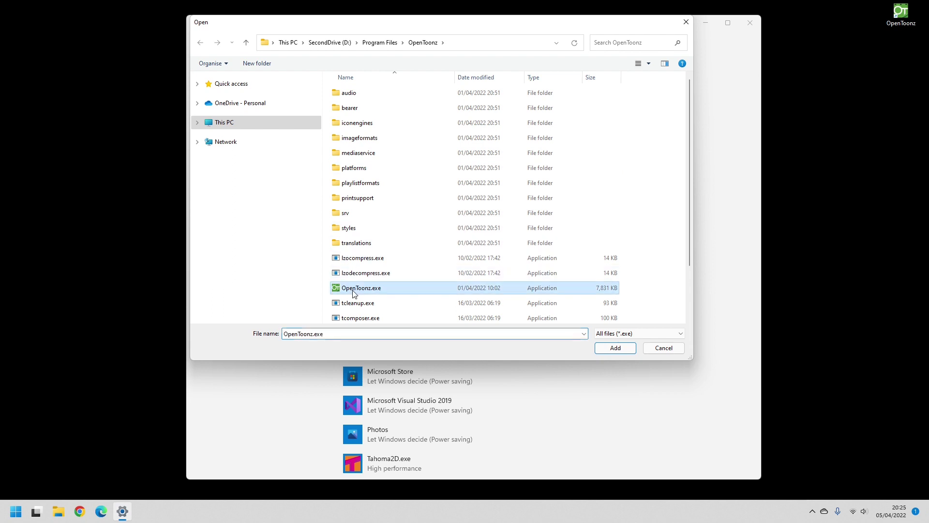
click(625, 350)
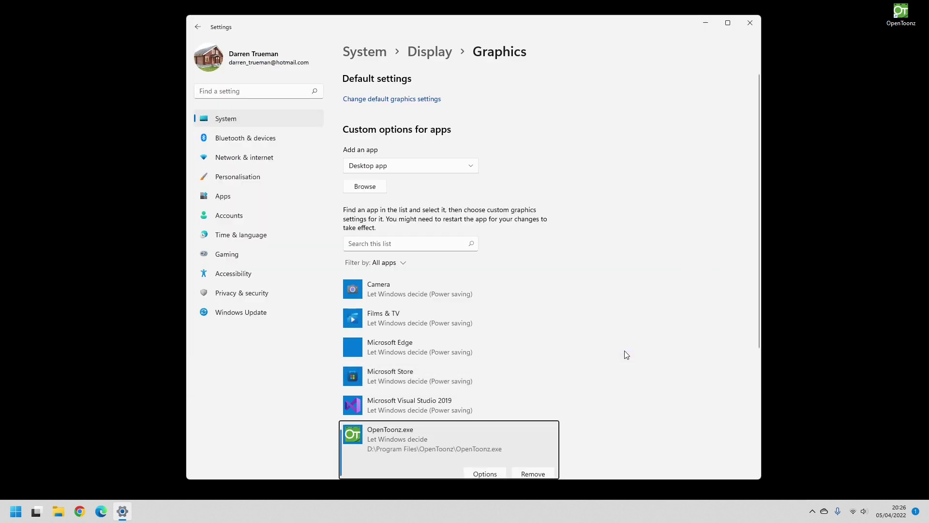
Save a High performance graphics preference for OpenToonz.exe and close Settings
click(484, 474)
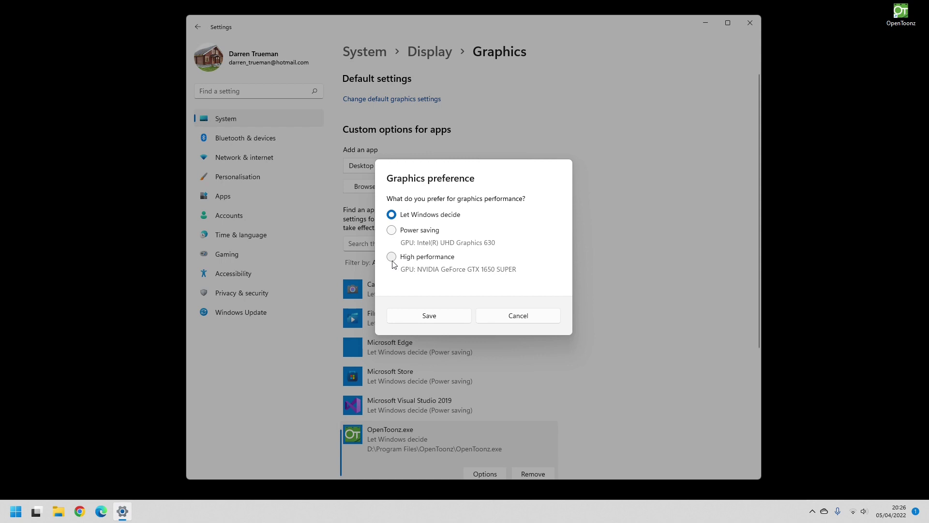
click(428, 316)
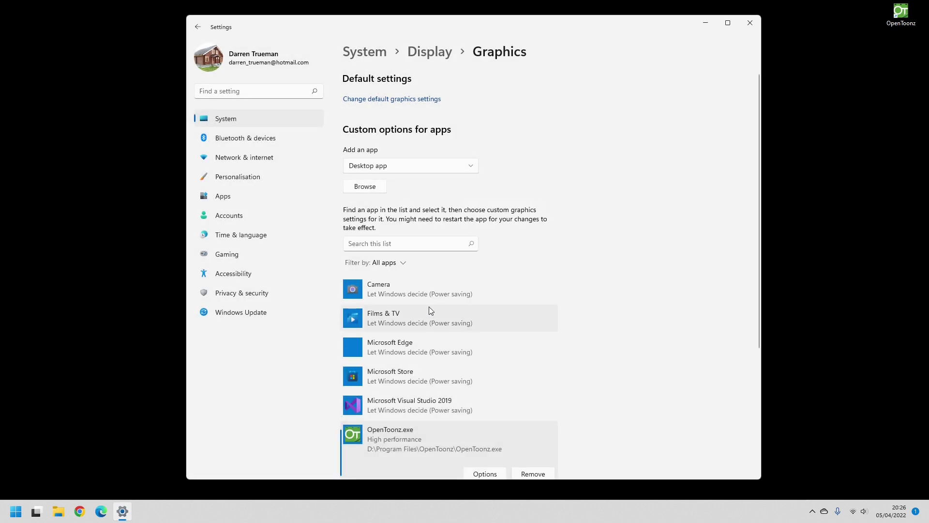
click(749, 24)
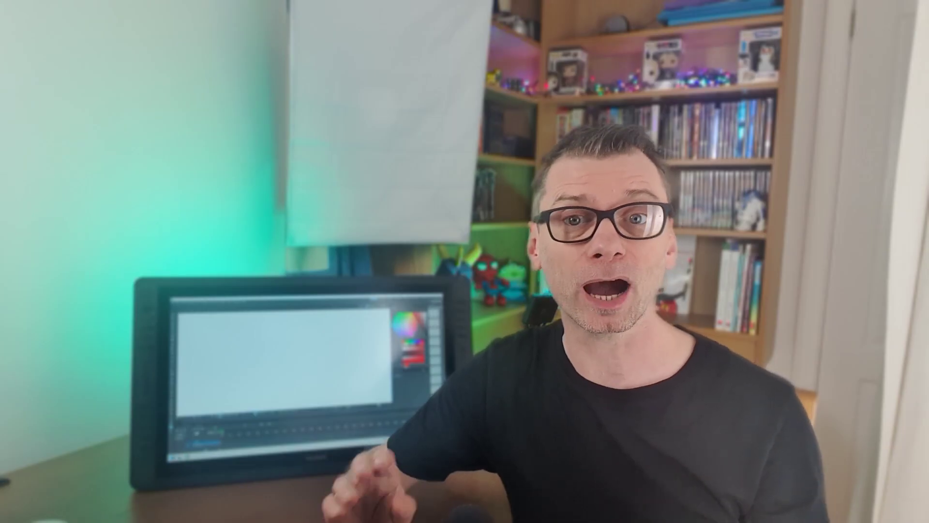
Open NVIDIA Control Panel to its Manage 3D settings page
click(106, 157)
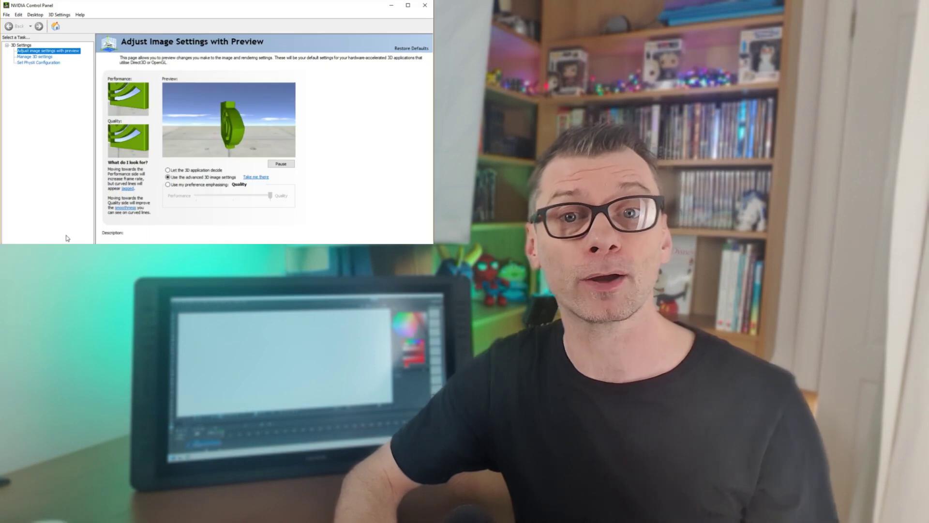
click(48, 58)
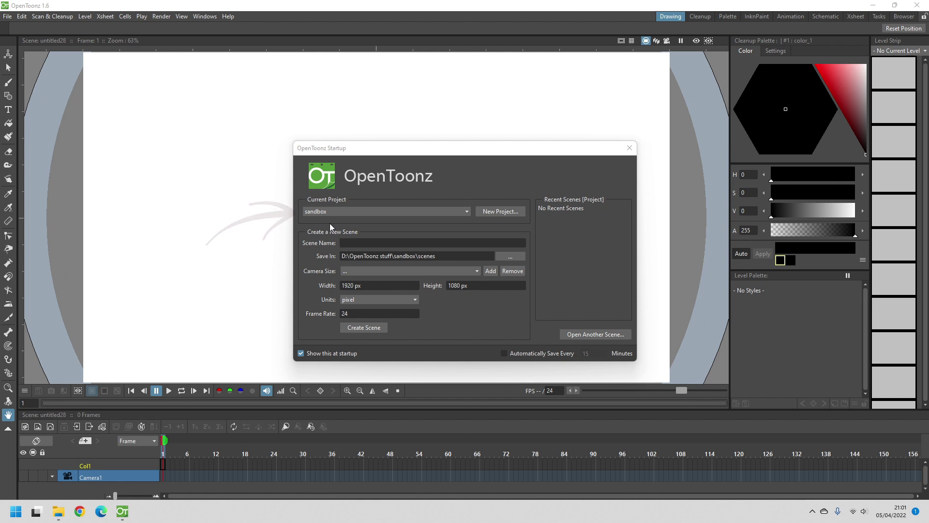
Choose New Project... in the OpenToonz Startup dialog
click(498, 213)
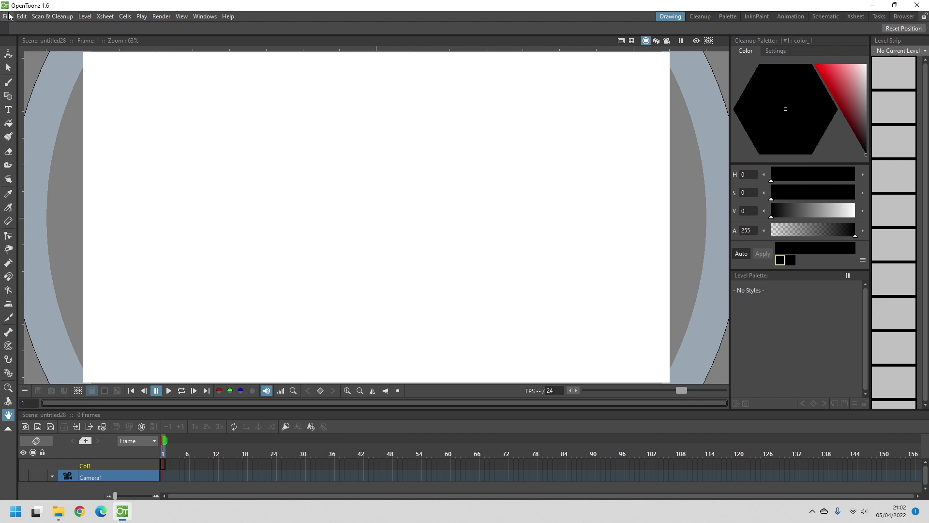
Enable My Documents/OpenToonz as a project location in Preferences, then restart OpenToonz
click(8, 16)
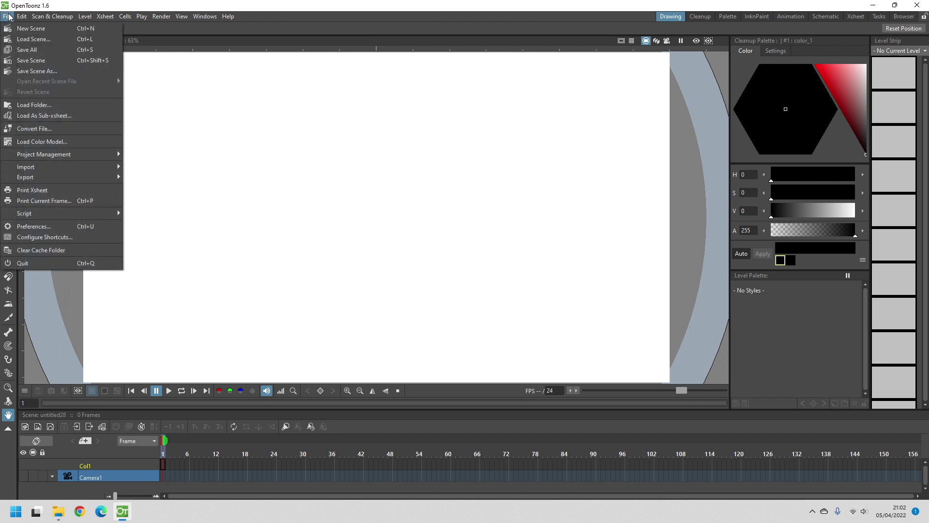
click(43, 223)
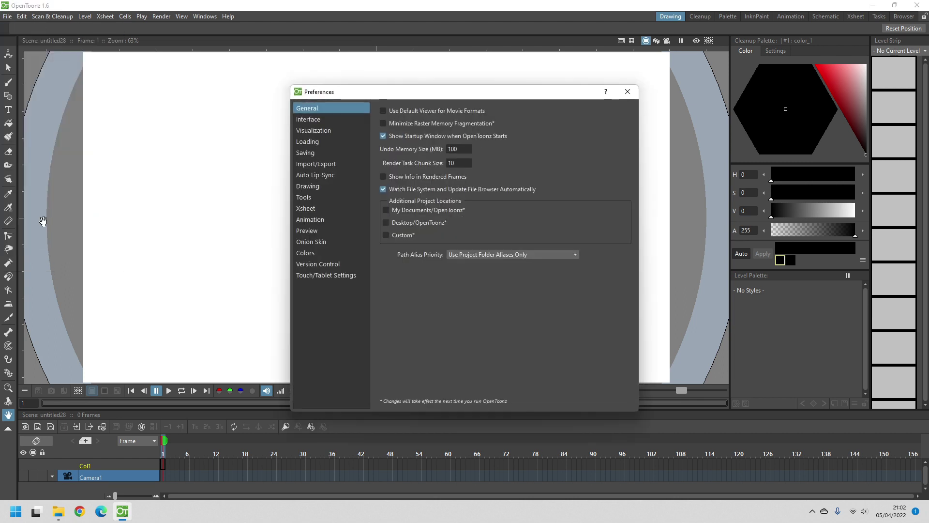
click(386, 211)
click(627, 93)
click(917, 5)
double_click(898, 16)
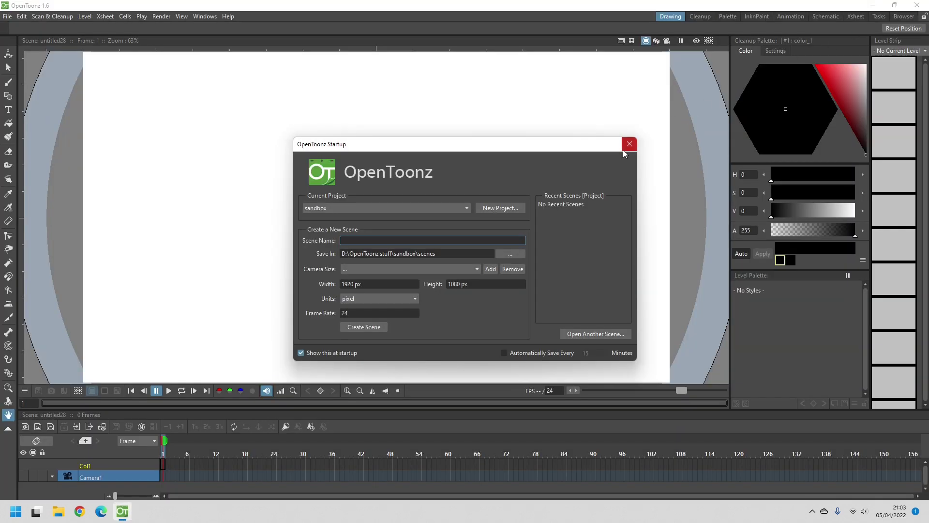
Cancel the New Project dialog and close the Startup window without creating a project
click(516, 212)
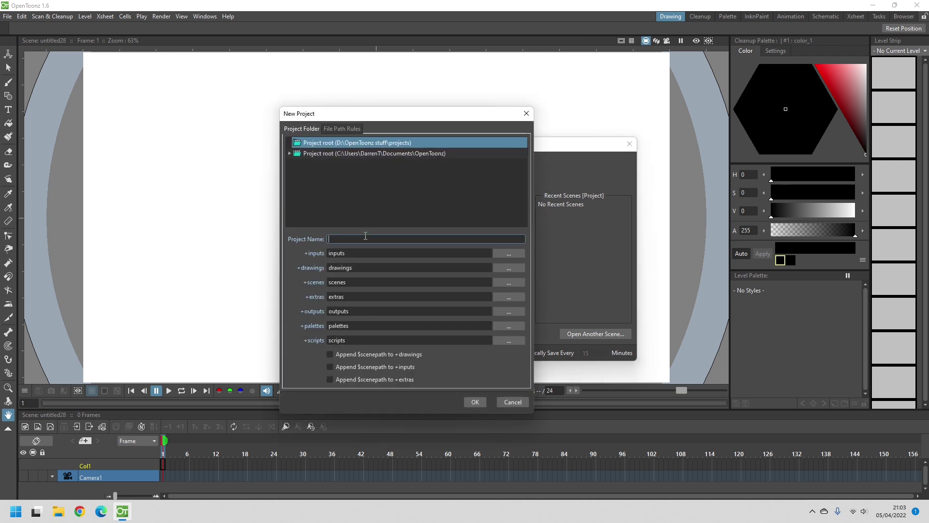
click(511, 401)
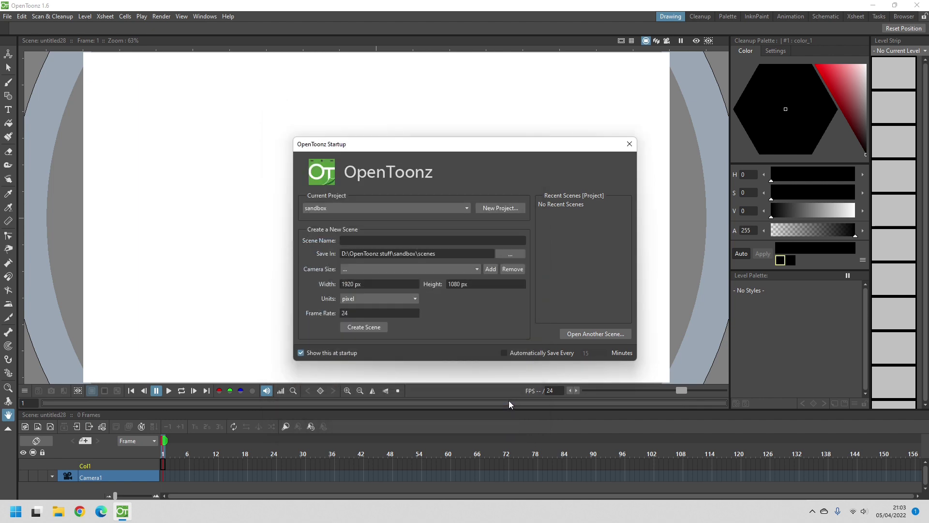
click(629, 145)
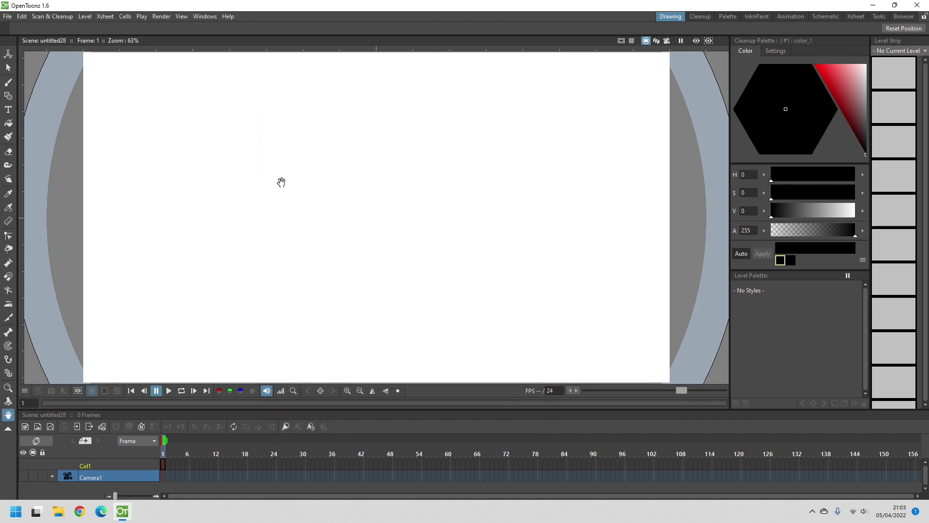
click(7, 16)
click(47, 223)
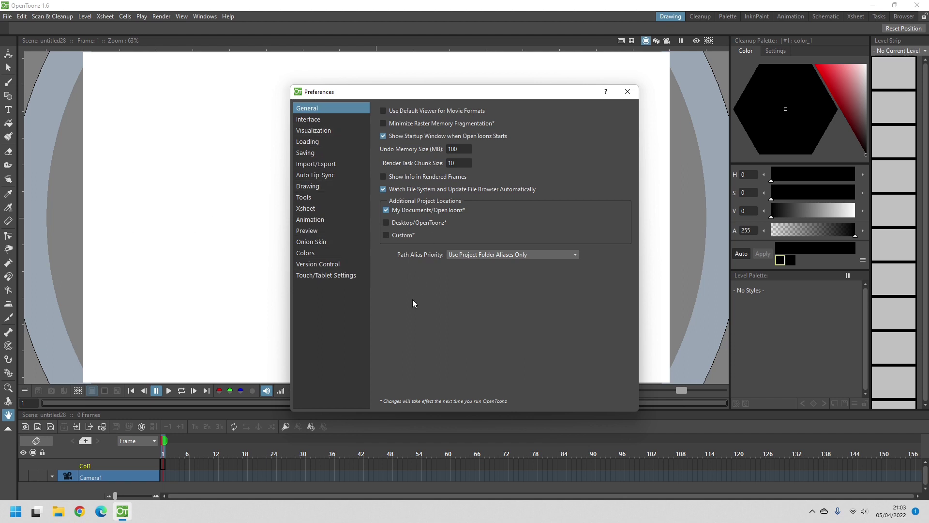
click(318, 119)
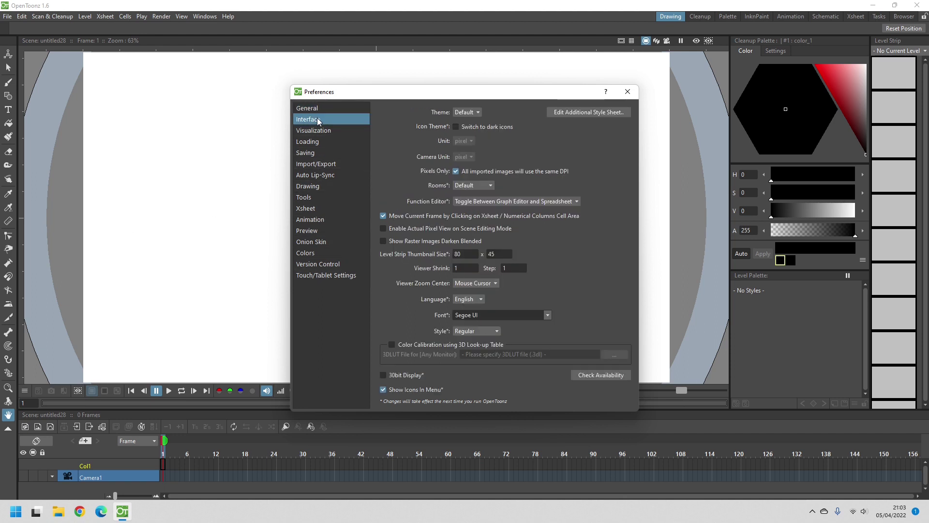
click(472, 112)
click(474, 203)
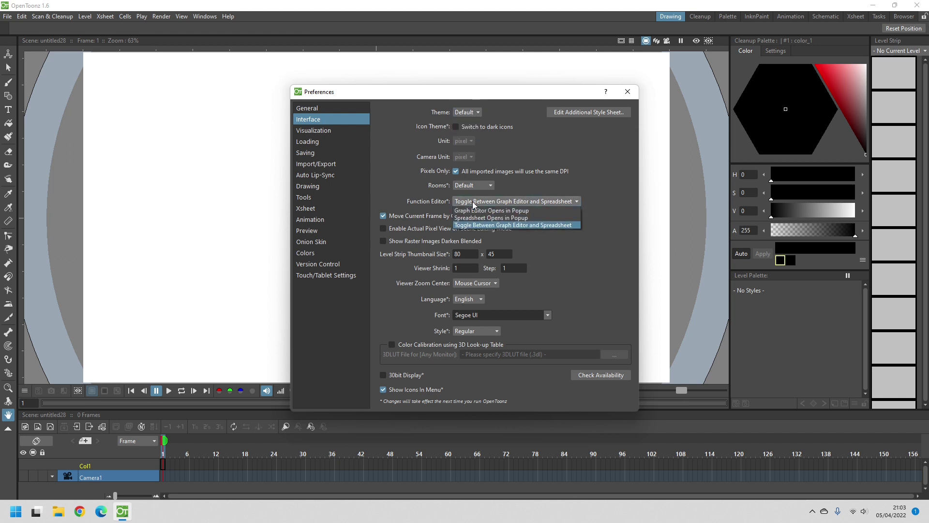
click(475, 203)
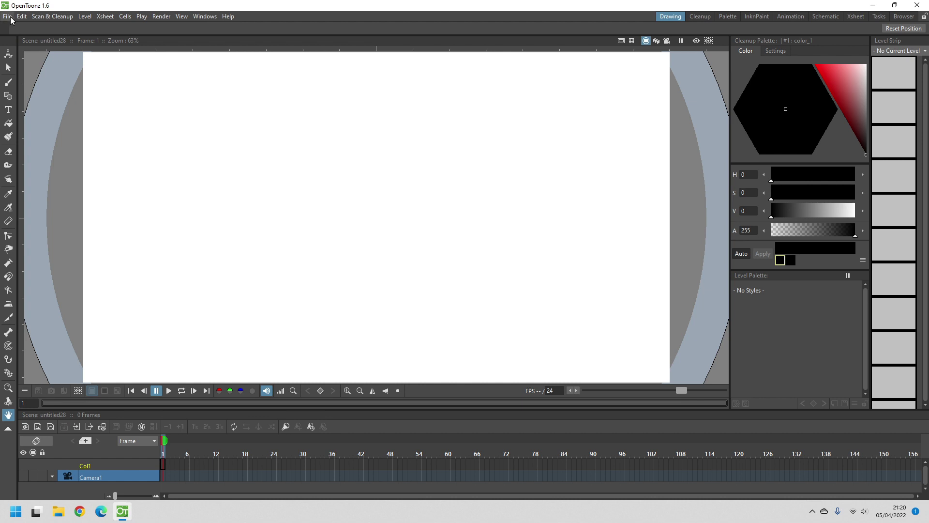
Open Configure Shortcuts and browse the Menu Commands and Edit shortcut groups
click(7, 17)
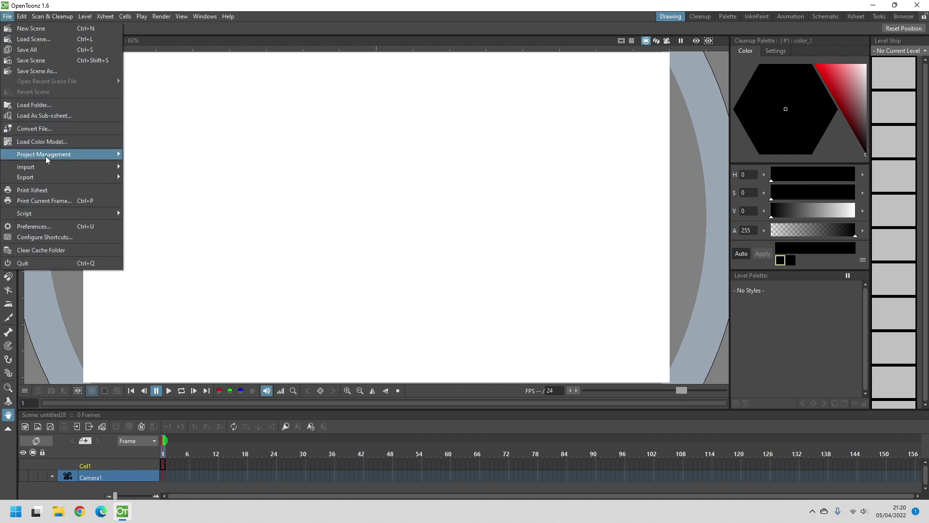
click(54, 237)
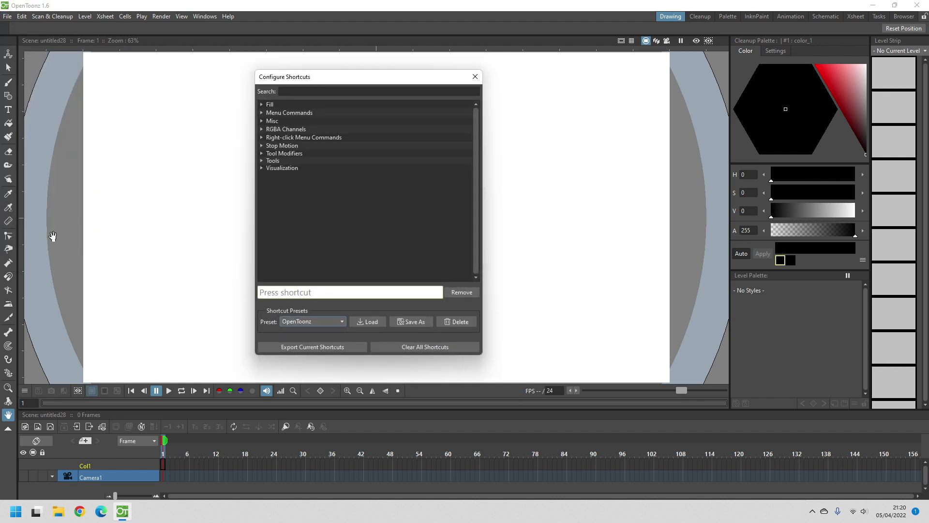
click(262, 114)
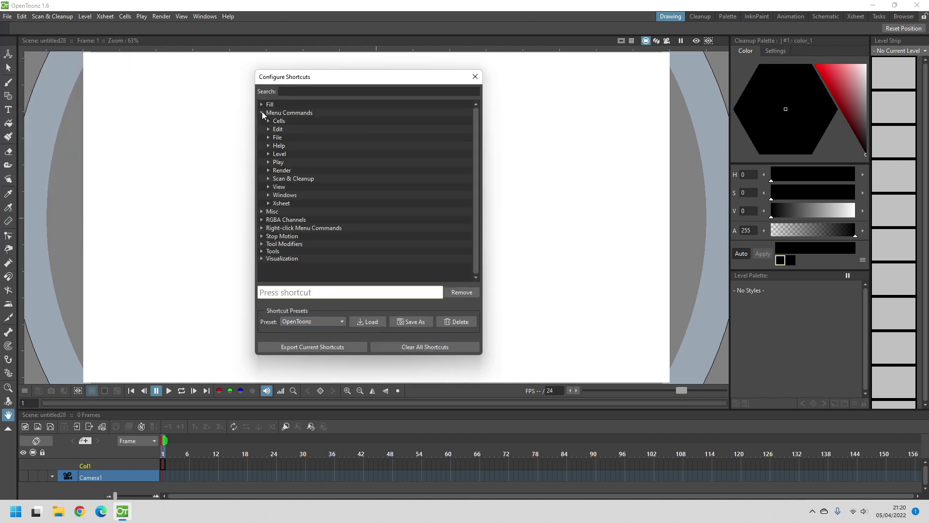
click(268, 128)
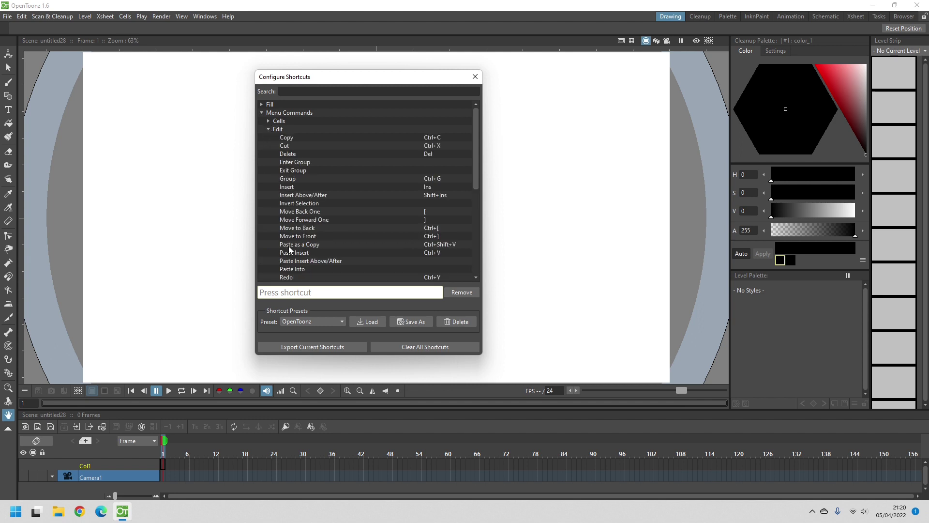
click(268, 128)
click(261, 112)
Assign shortcut H to Flip Viewer Horizontally and V to Flip Viewer Vertically
click(297, 92)
text(horiz)
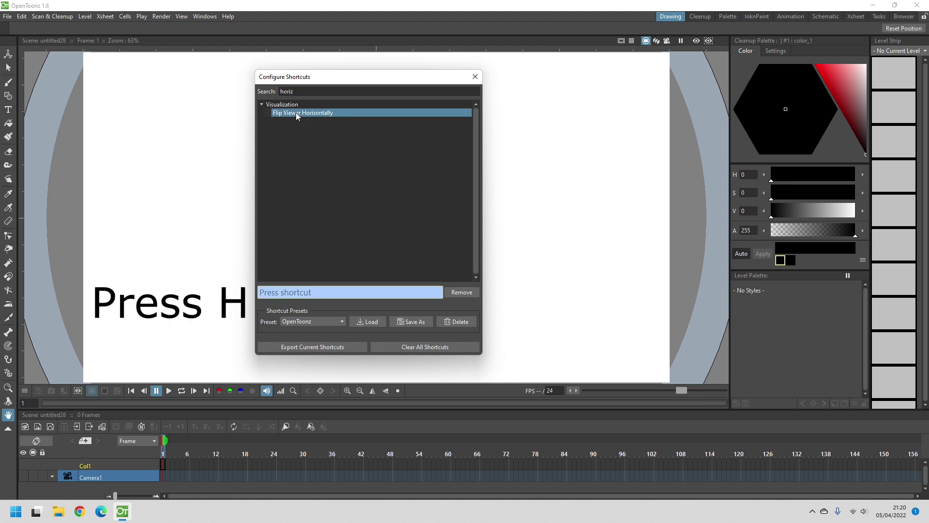
click(448, 262)
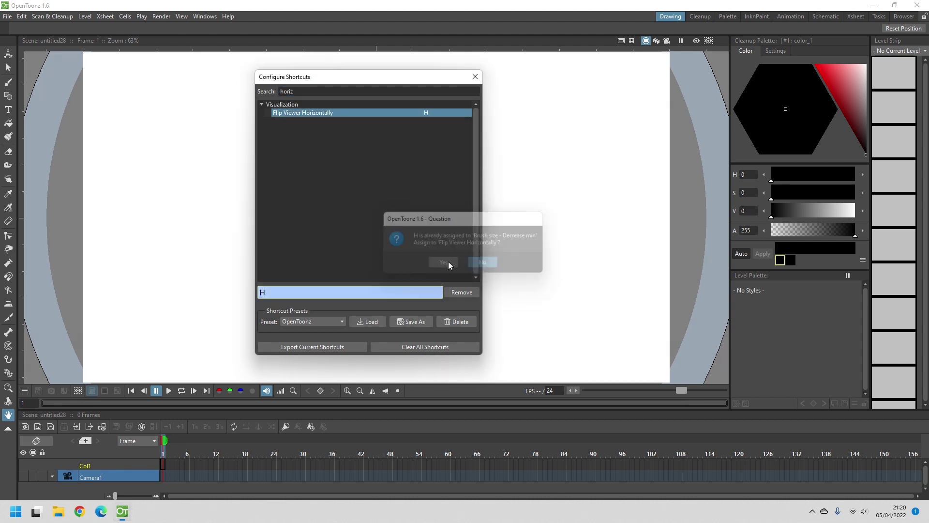
click(325, 91)
text(verti)
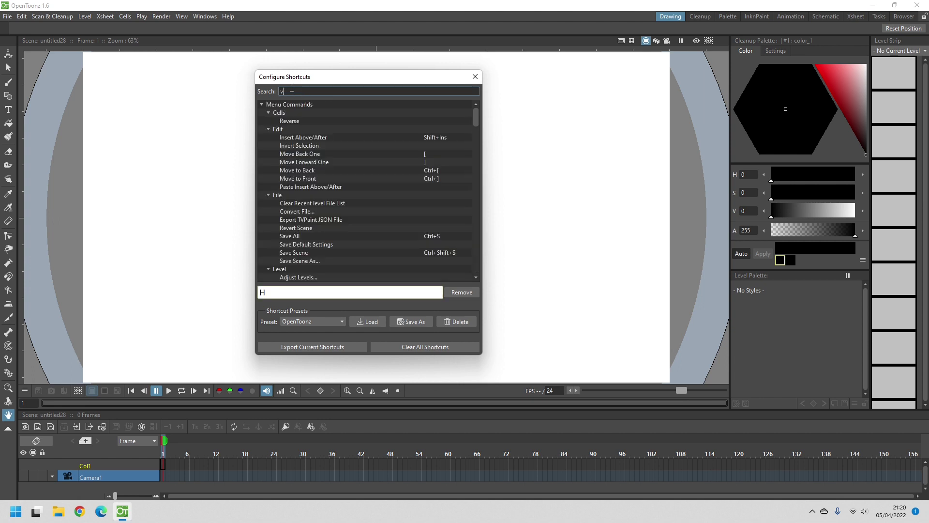
click(301, 292)
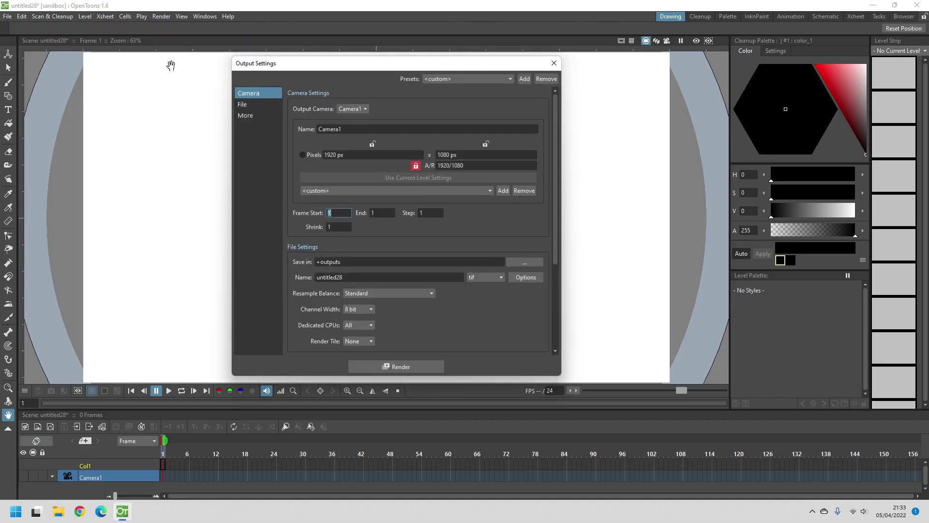
Keep tif as the render file format and close Output Settings
click(492, 278)
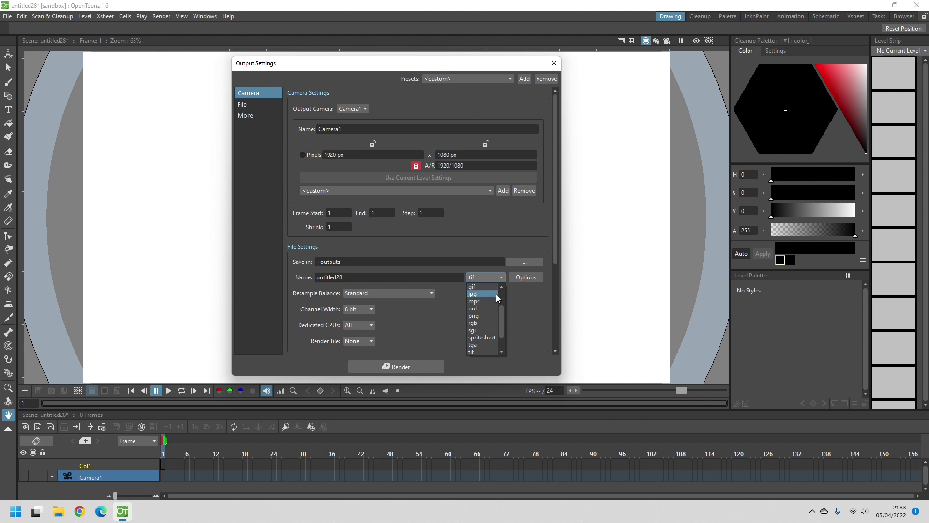
click(530, 300)
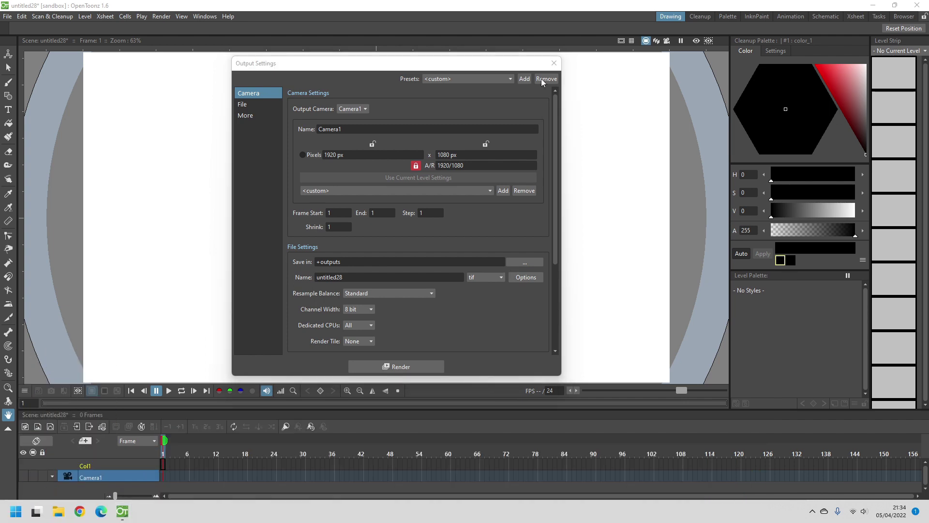
click(554, 63)
Point the Import/Export FFmpeg Path preference to the D:\Program Files (local)\FFMPEG folder
click(7, 16)
click(68, 223)
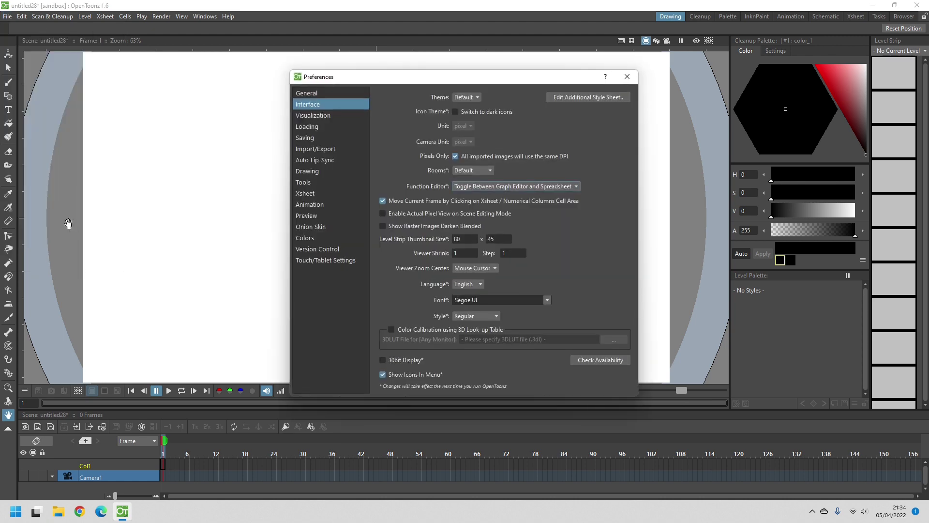
click(340, 149)
click(614, 123)
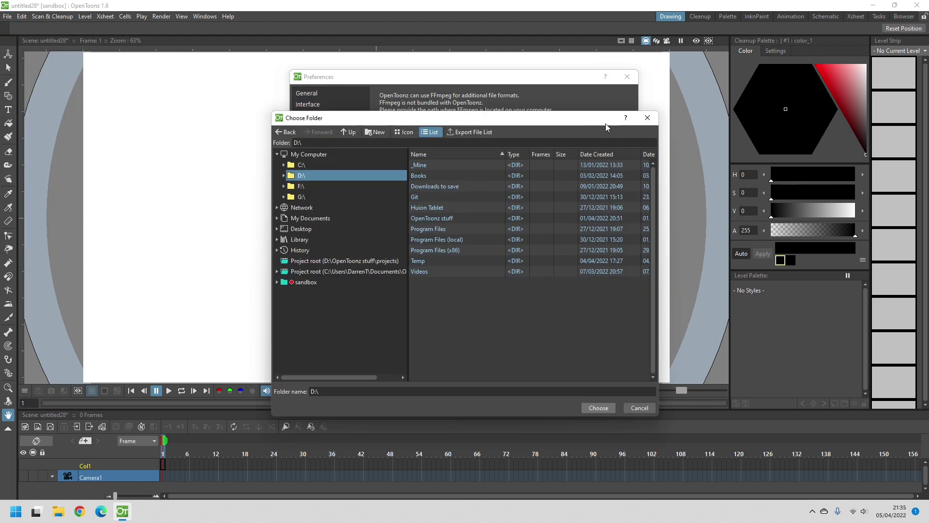
click(283, 175)
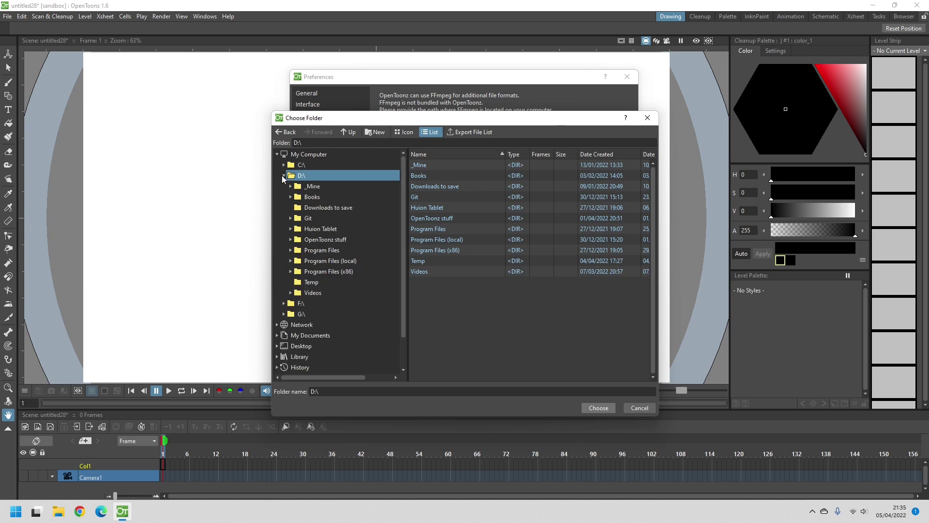
click(290, 261)
click(320, 304)
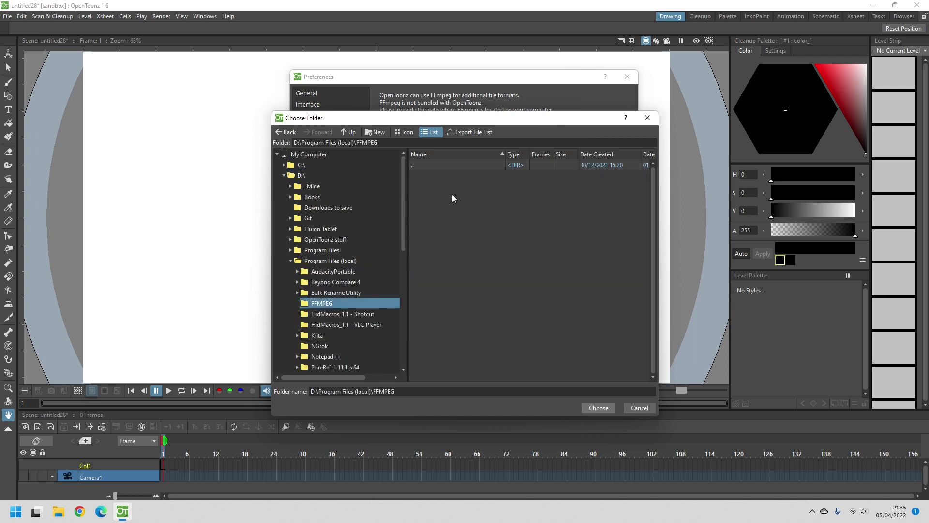
click(598, 408)
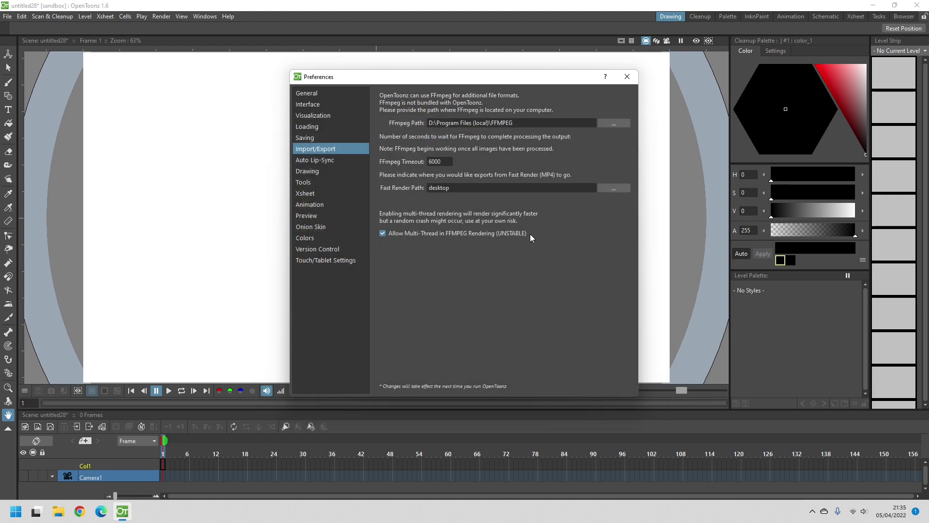